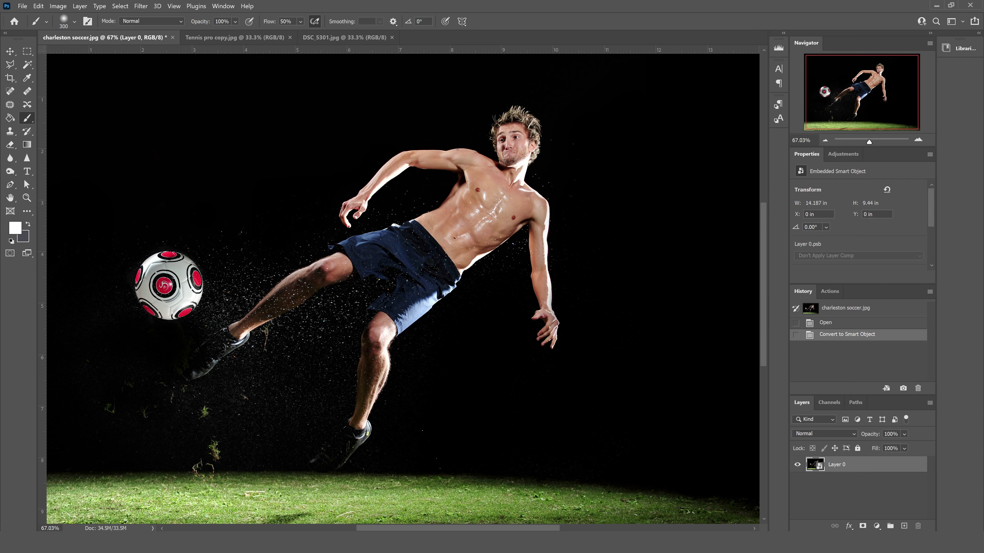
Step: Convert the soccer photo's layer to a smart object and open it in the Boris FX Optics 2022 filter
right_click(834, 464)
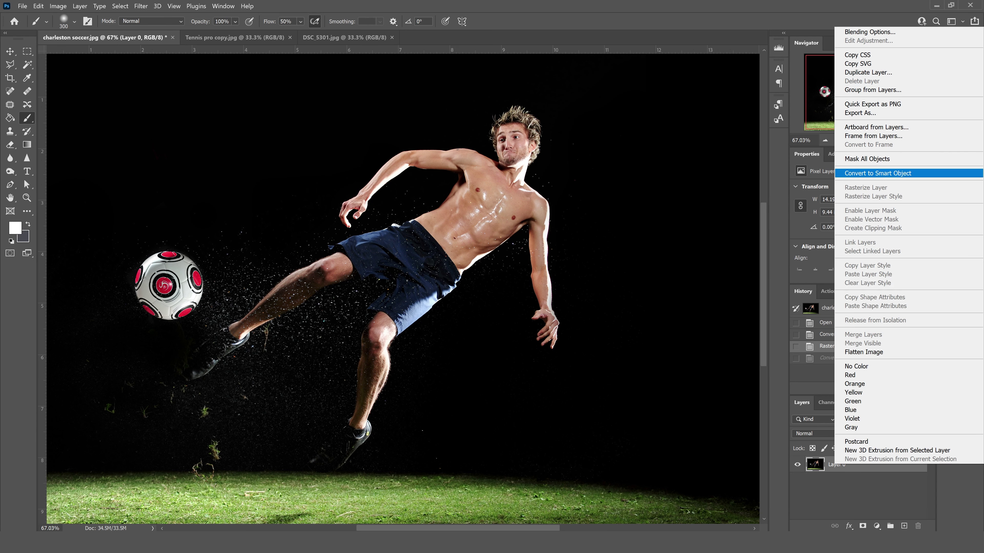
click(878, 173)
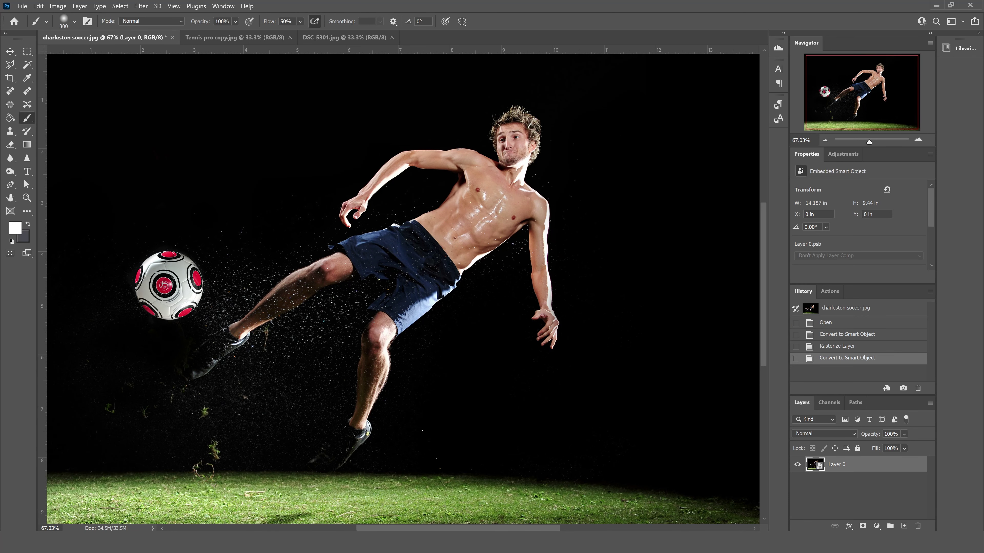
click(141, 6)
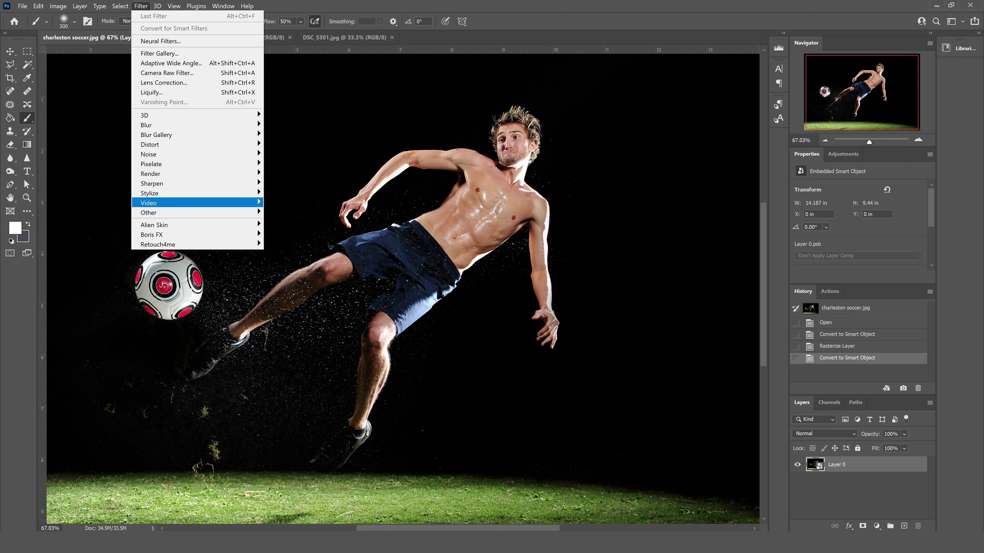
mouse_move(174, 234)
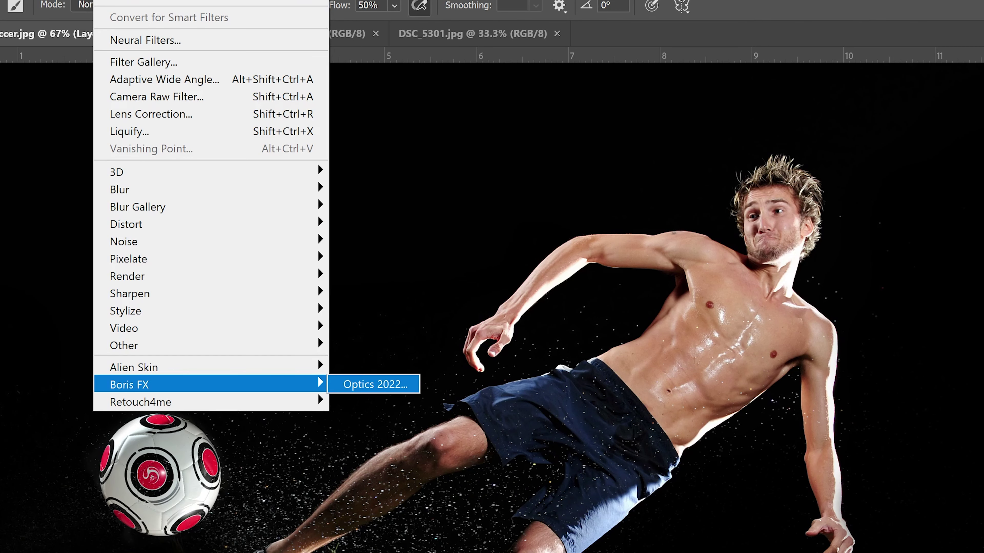
click(374, 384)
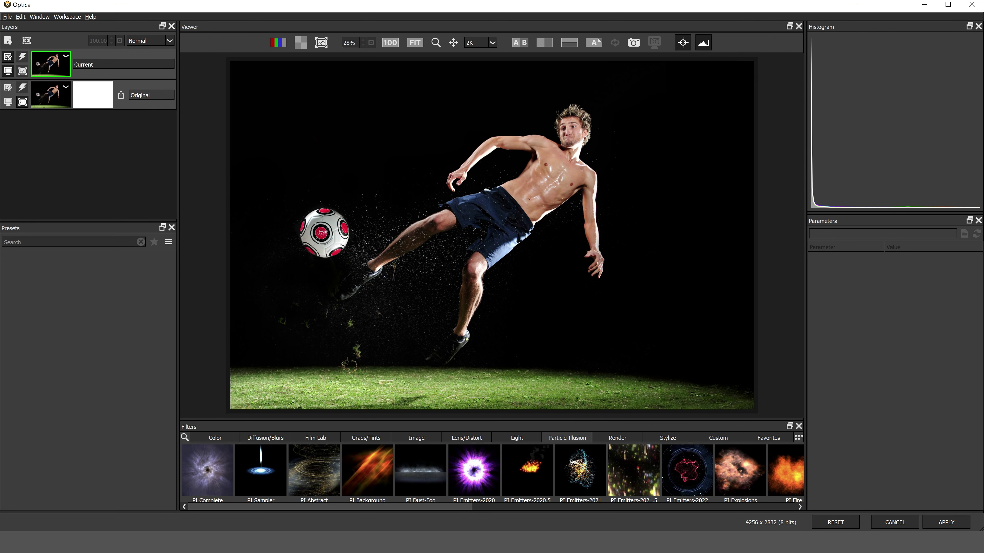
Step: Apply the PI Complete particle filter and try presets such as Sheer Curtain Bars on the photo
click(207, 470)
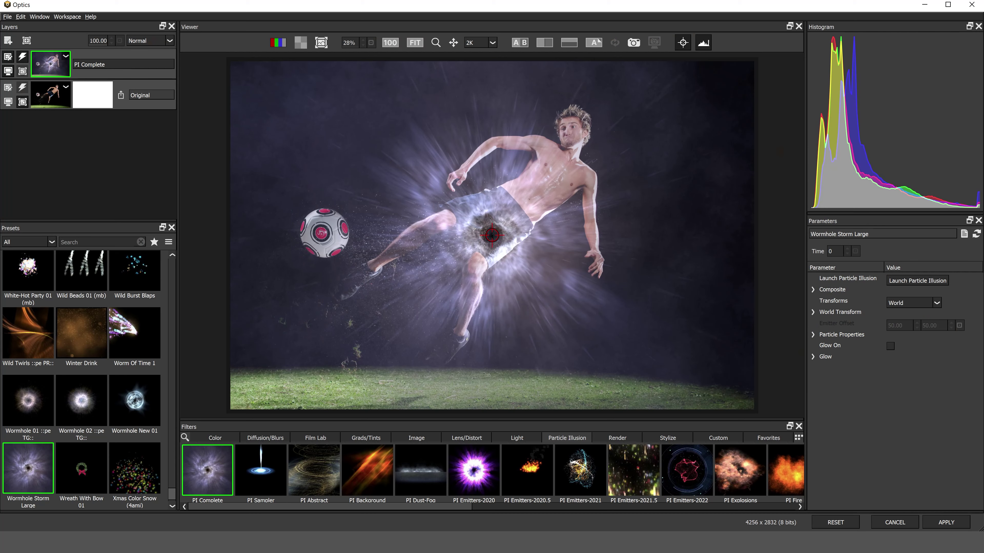
drag(171, 494, 172, 468)
scroll(85, 380, up, 15)
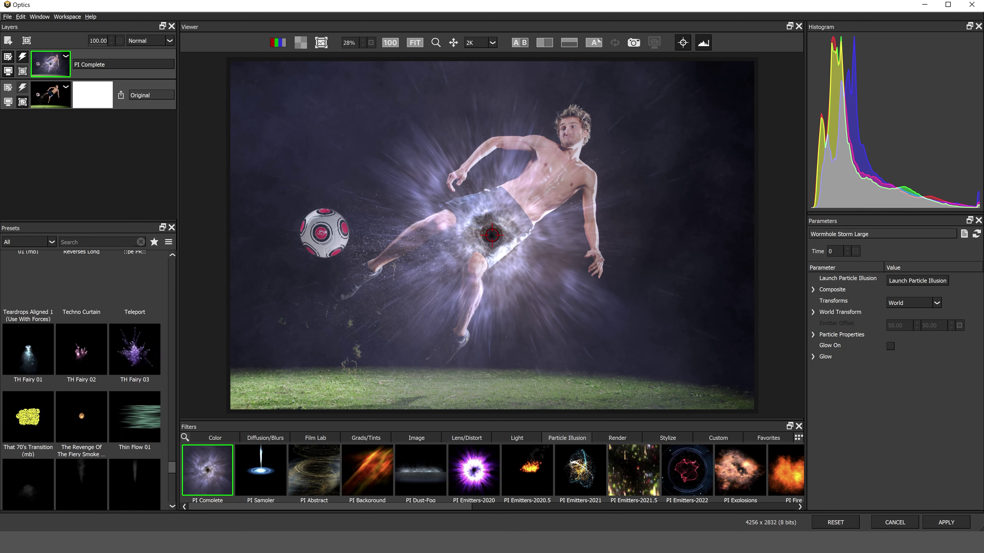
scroll(85, 380, down, 15)
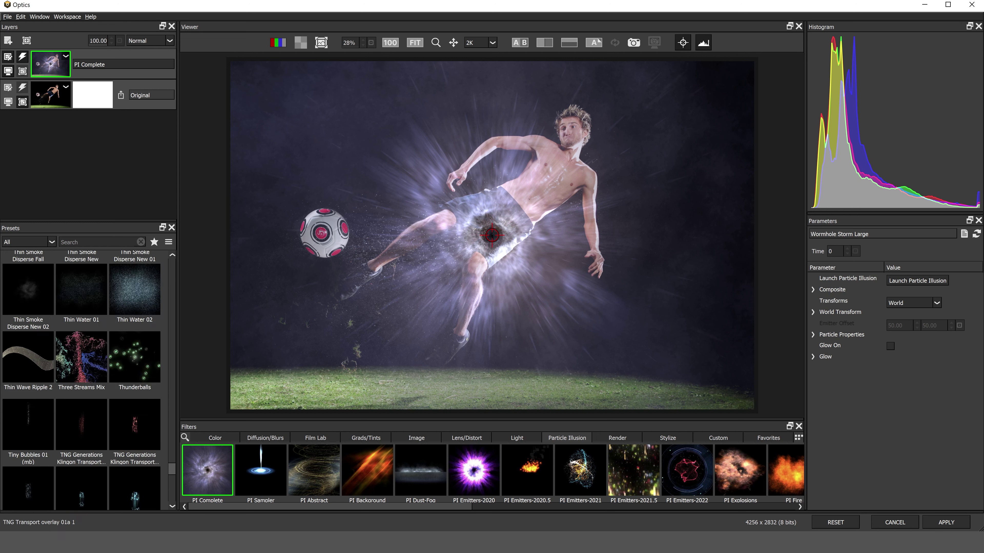
scroll(85, 380, down, 5)
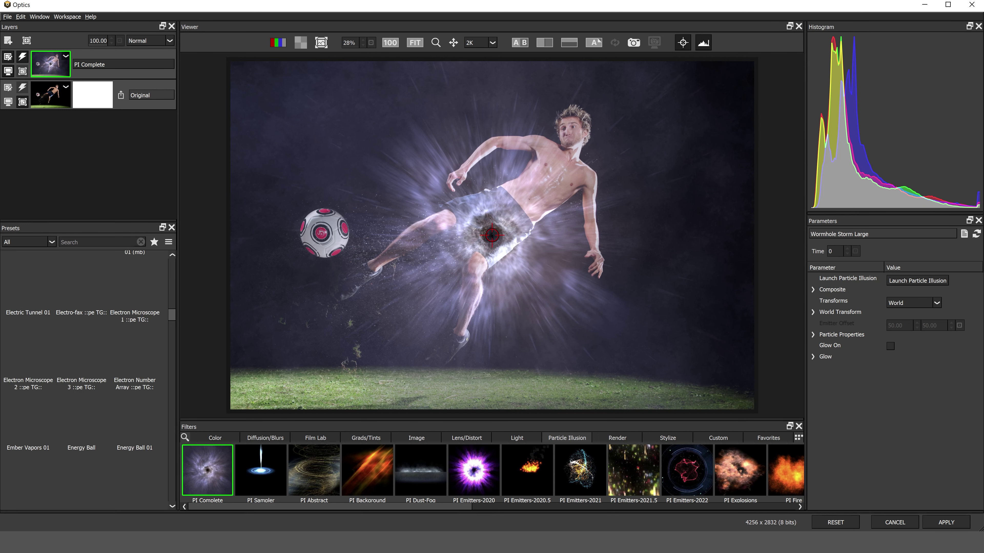
scroll(81, 413, down, 5)
click(82, 415)
click(81, 348)
click(28, 349)
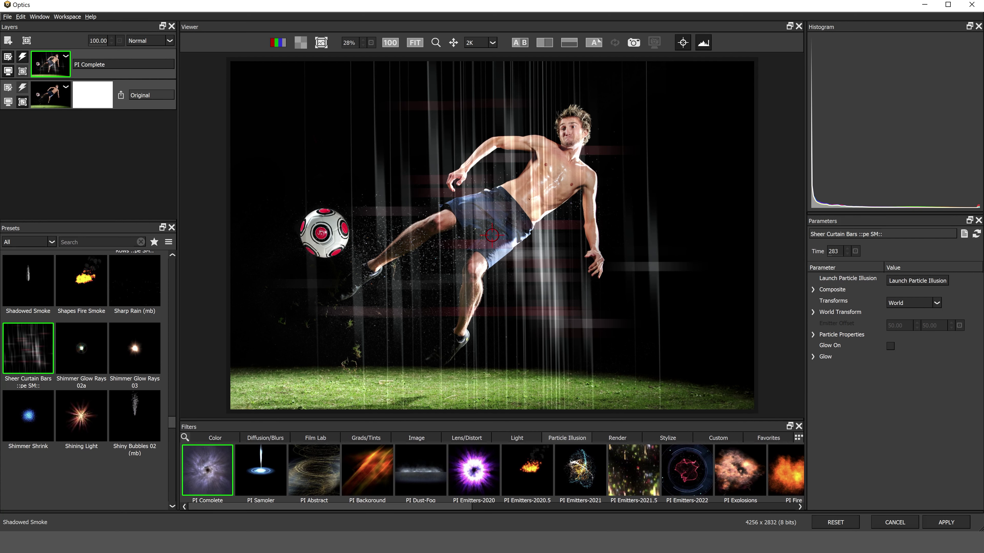
Step: Try further PI Complete presets, including Rose Petals with Daisies 01 and 01a
click(28, 281)
click(81, 279)
click(134, 280)
scroll(135, 310, up, 2)
click(135, 318)
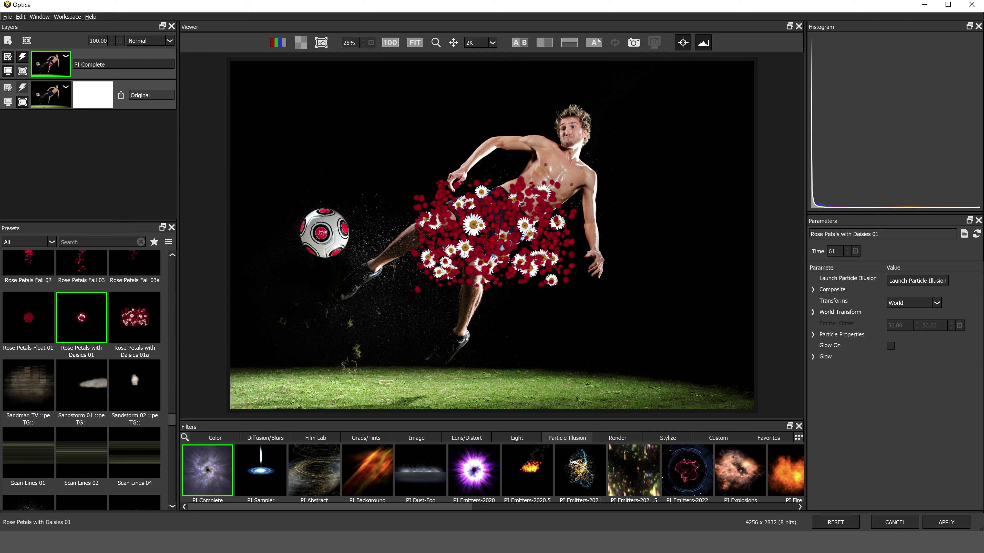
click(81, 318)
click(135, 317)
Step: Try the Rippling Grass 02c, Ripple Flashes 07 and Rings 06 presets on the photo
scroll(135, 341, up, 3)
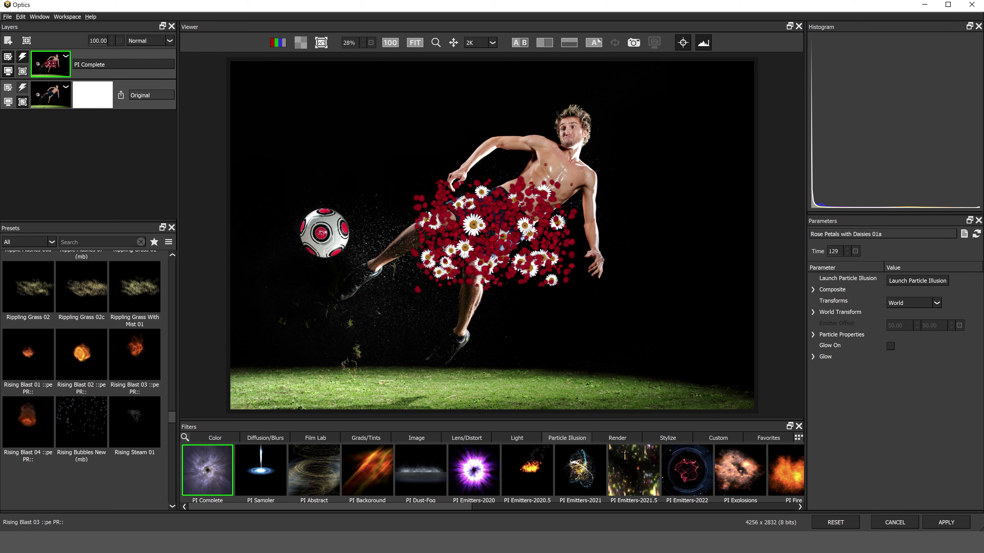
click(135, 354)
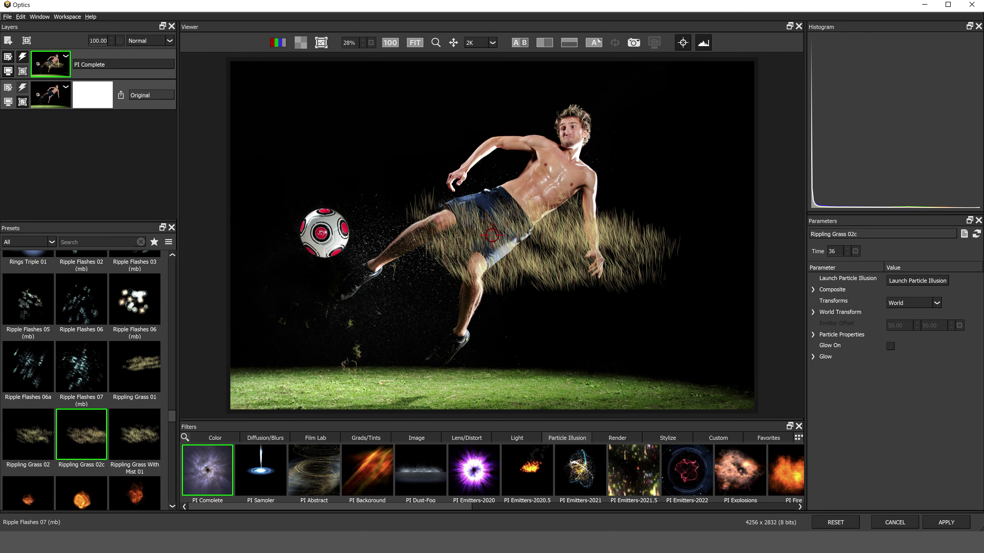
click(80, 366)
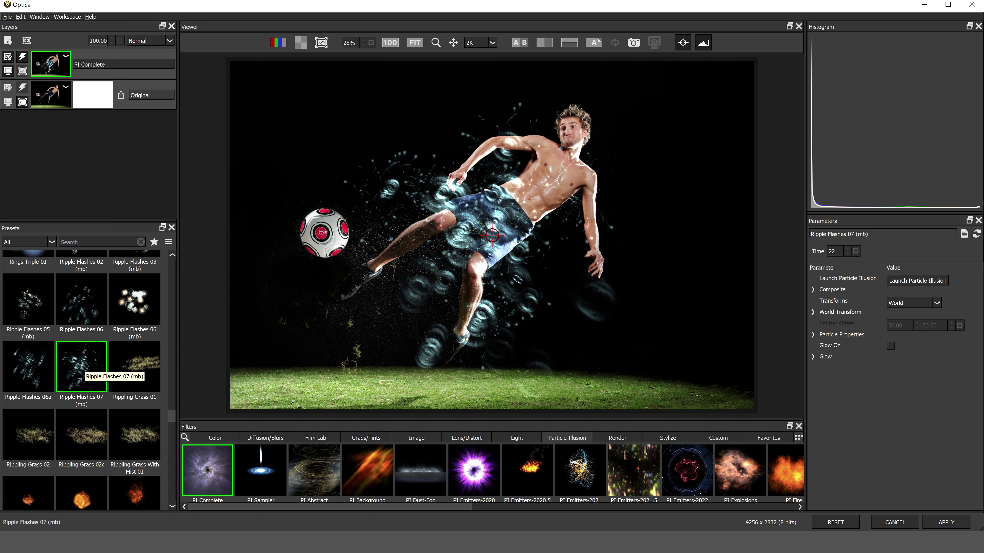
scroll(81, 372, up, 3)
click(82, 311)
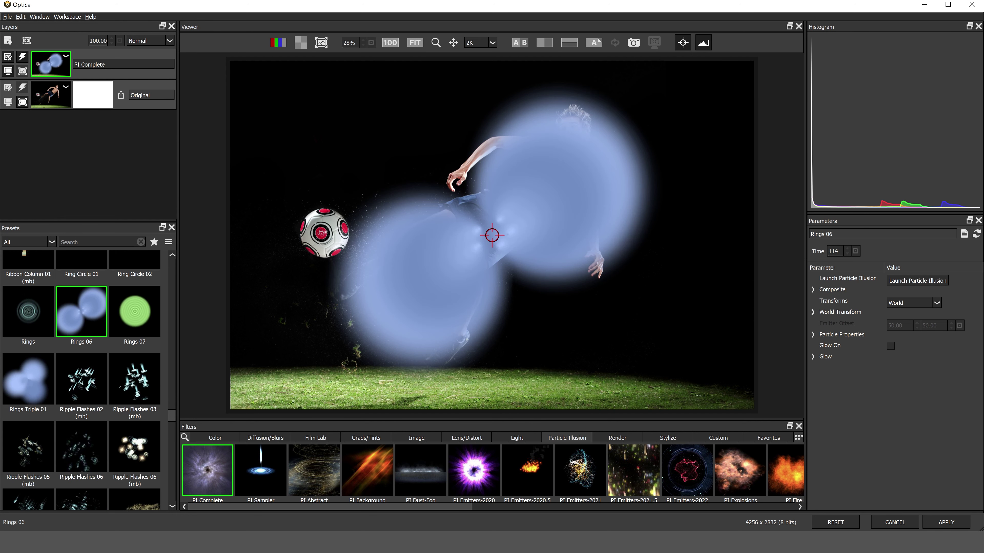
Step: Try the Reflection Waves and Readout 2 presets, followed by the PI Explosions and PI Fire filters
scroll(82, 372, down, 5)
click(81, 403)
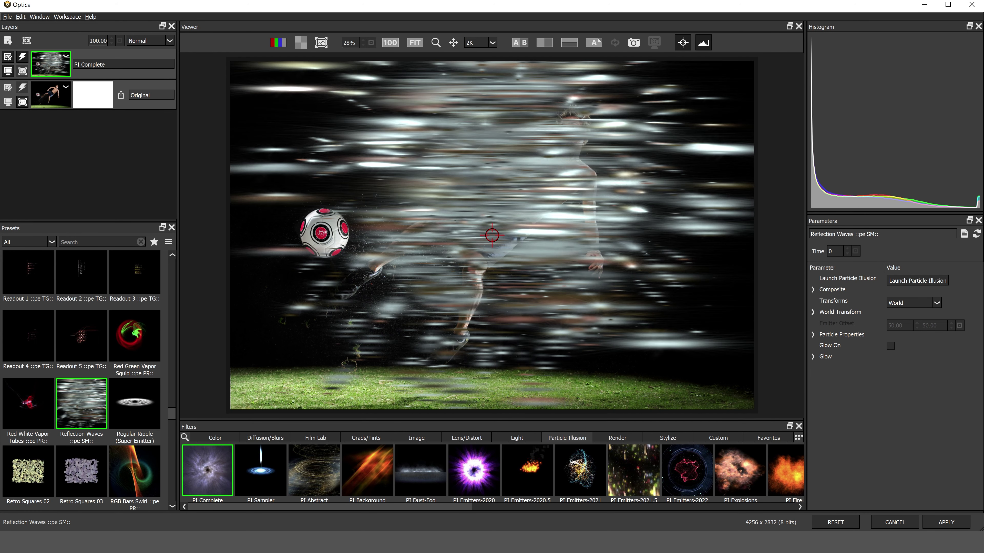
click(28, 273)
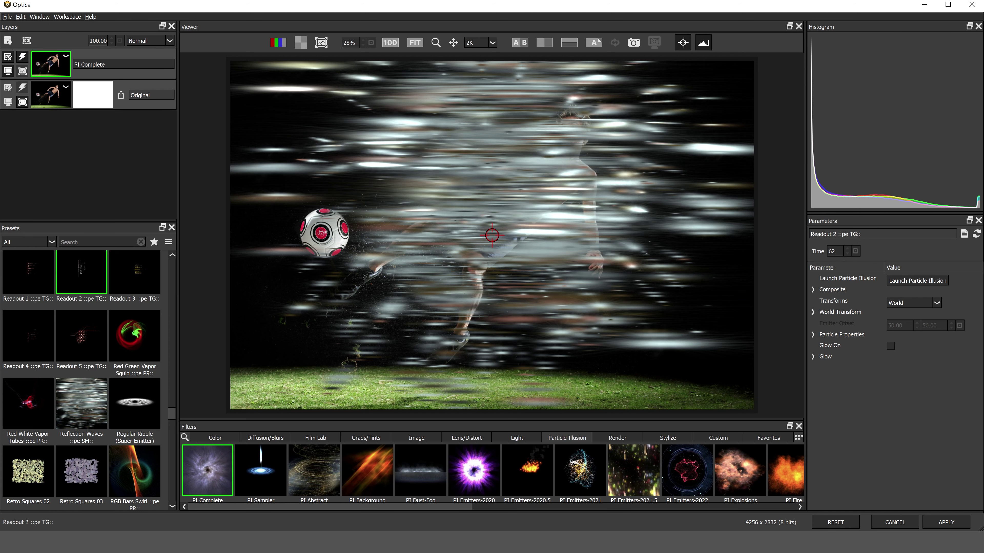
scroll(132, 354, up, 3)
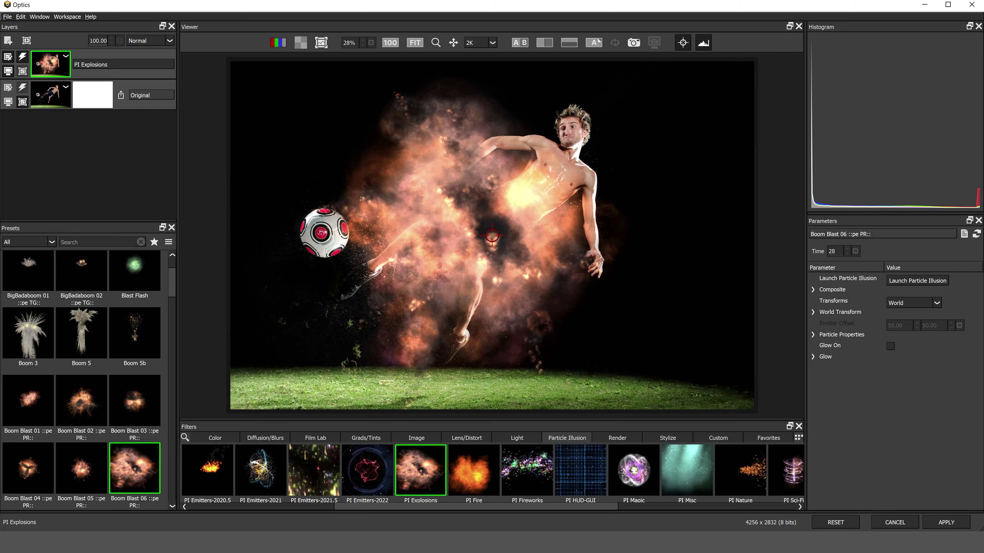
click(473, 470)
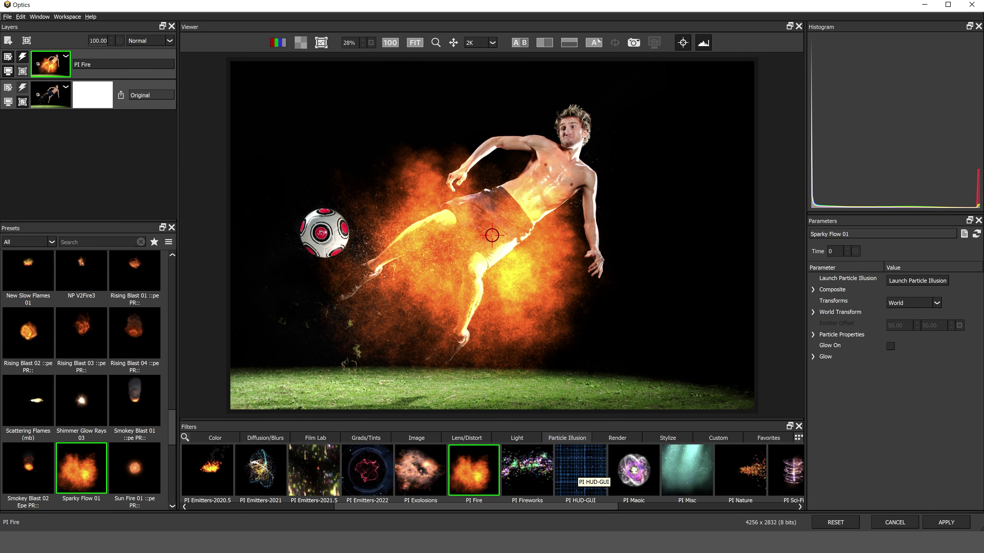
Step: Apply the PI HUD-GUI filter with the Tron Decode preset and set its master scale to 298
click(578, 474)
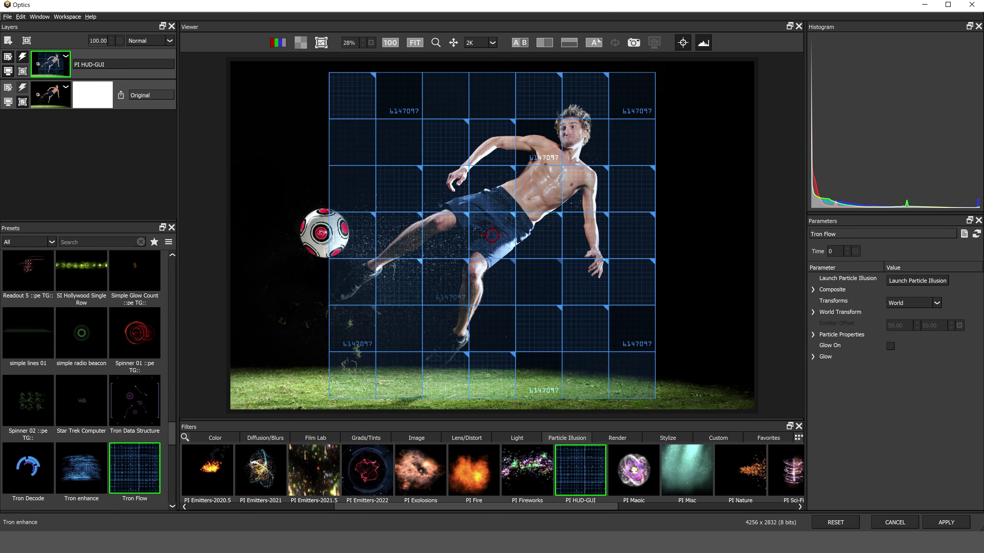
click(81, 469)
click(28, 468)
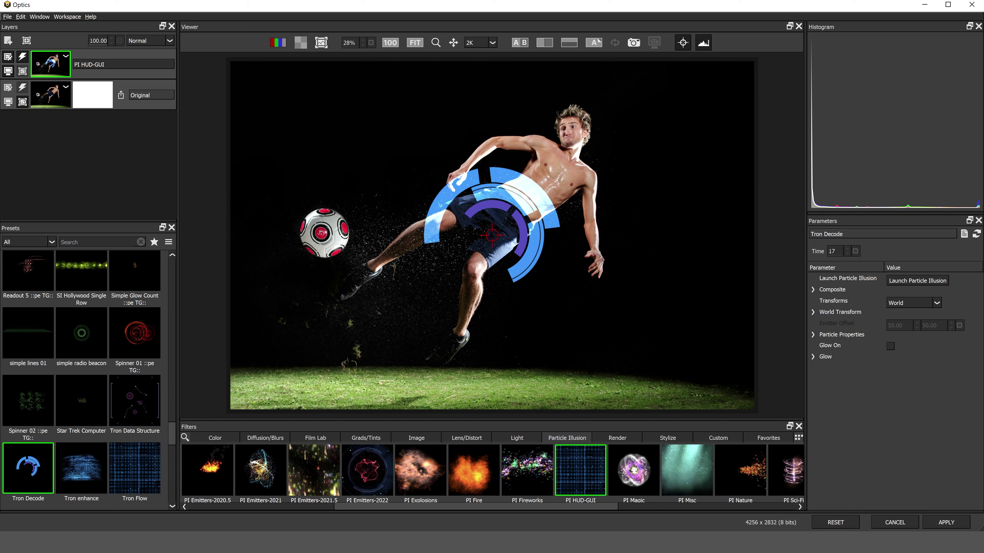
click(812, 313)
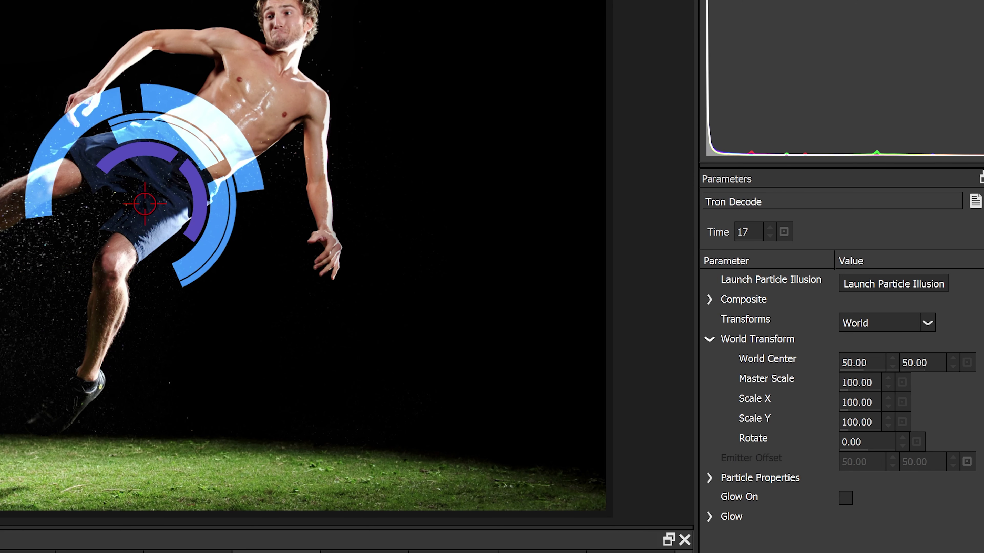
drag(861, 382, 937, 382)
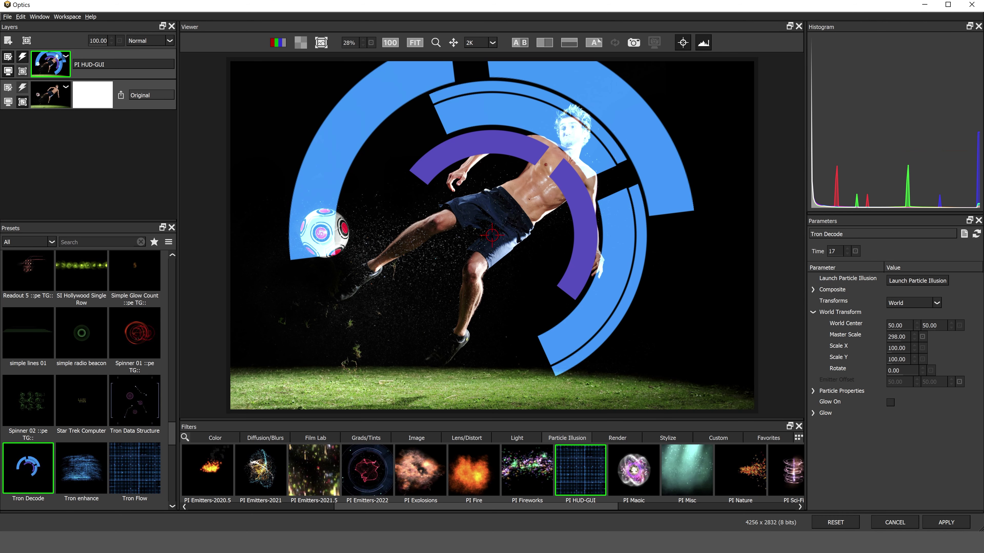
Step: Set the Tron Decode particle properties to number 121, velocity 182, spin 110 and zoom 113
click(812, 392)
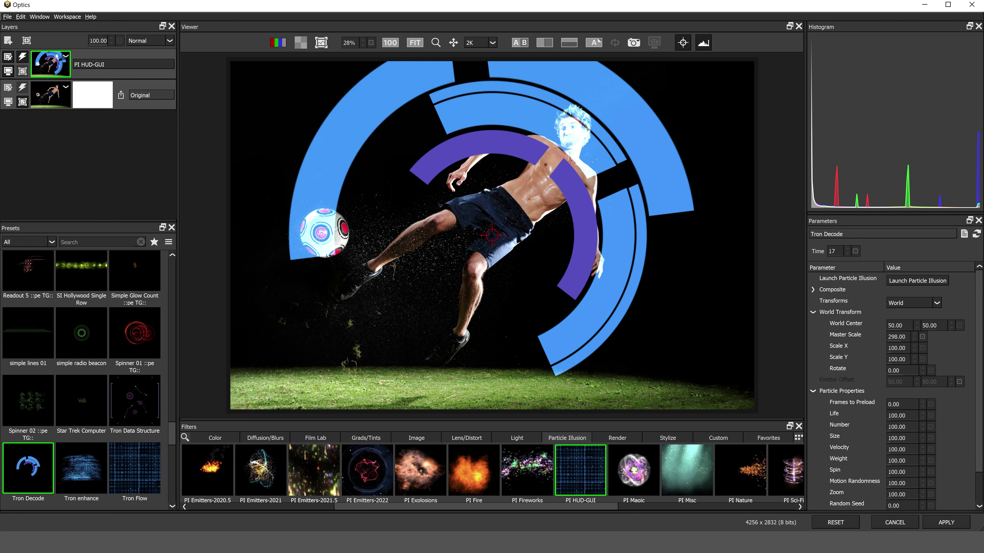
mouse_move(901, 405)
mouse_down()
mouse_move(911, 404)
mouse_move(901, 405)
mouse_up()
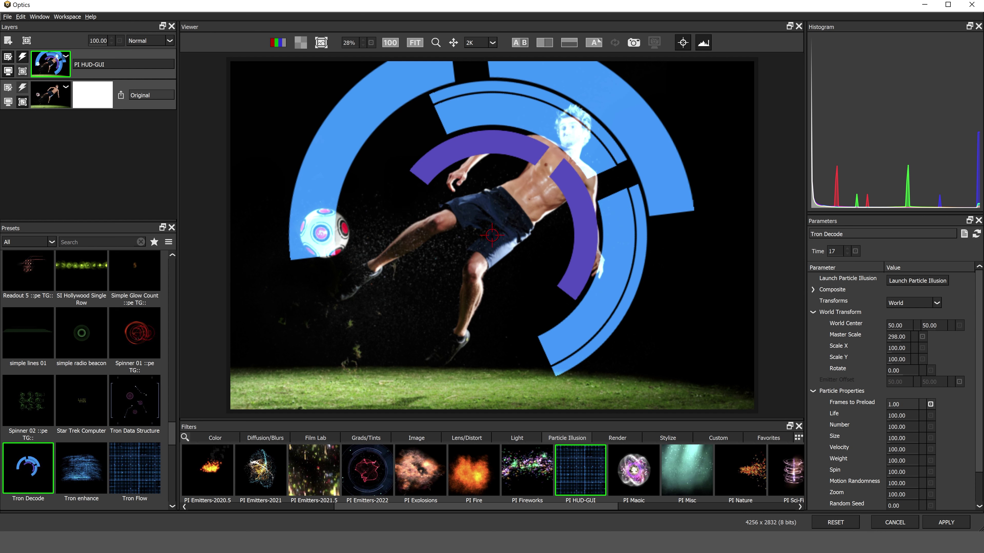
click(930, 404)
drag(979, 405, 979, 435)
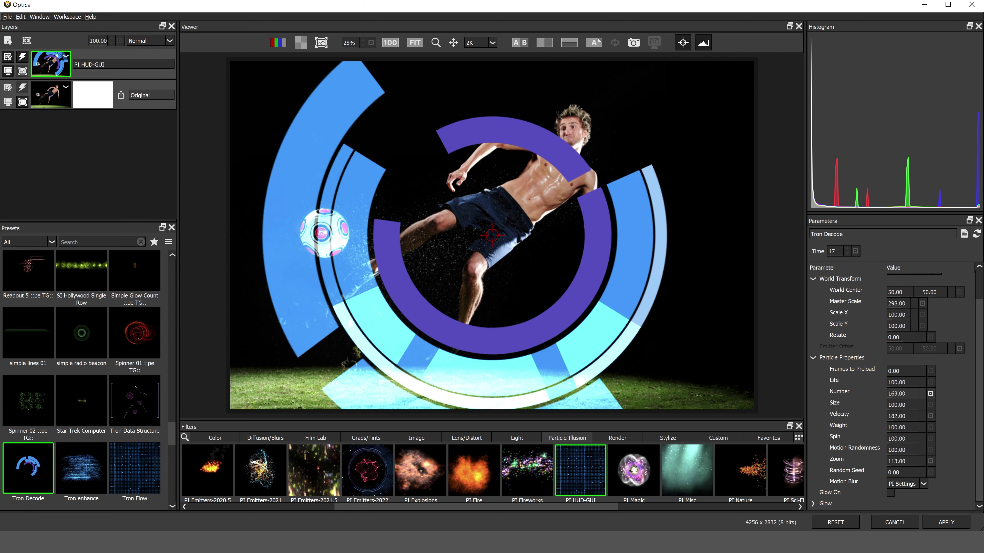
drag(906, 393, 903, 393)
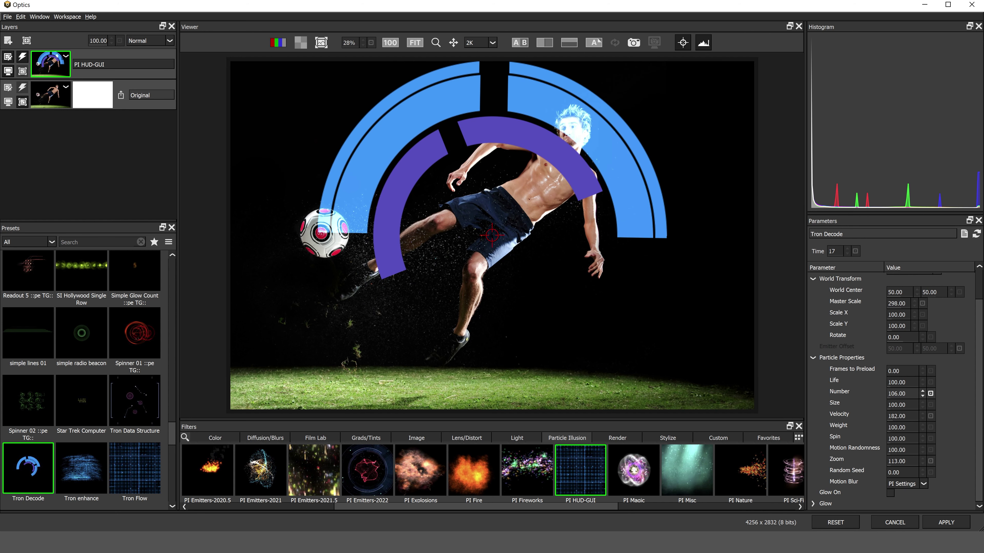
drag(902, 394, 911, 393)
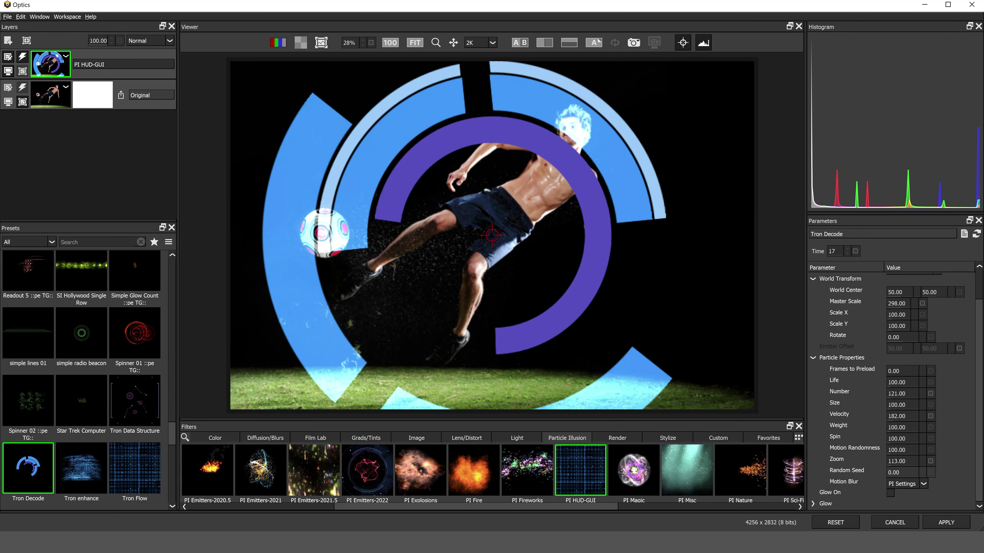
drag(895, 473, 902, 472)
click(930, 473)
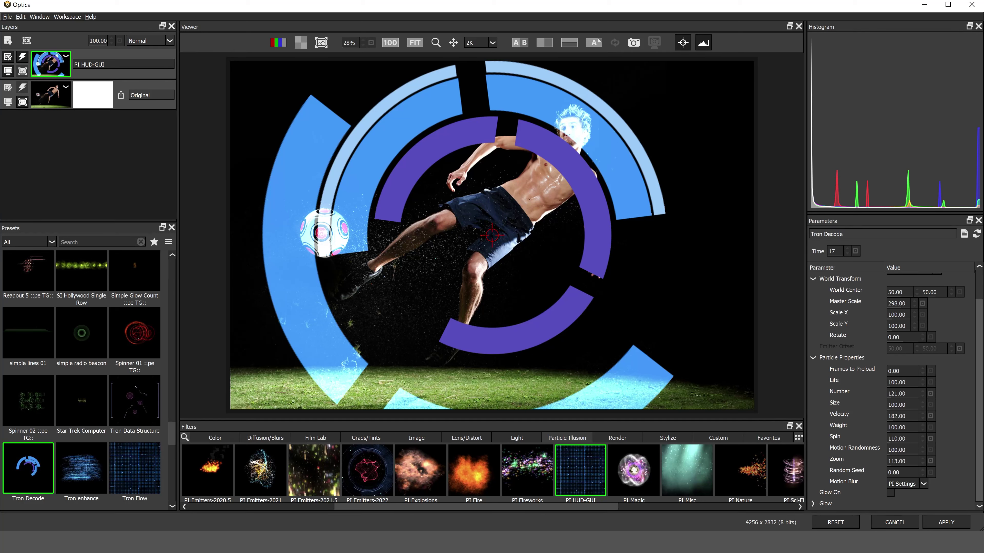
Step: Set the PI HUD-GUI layer's blend mode to Lighten
click(170, 41)
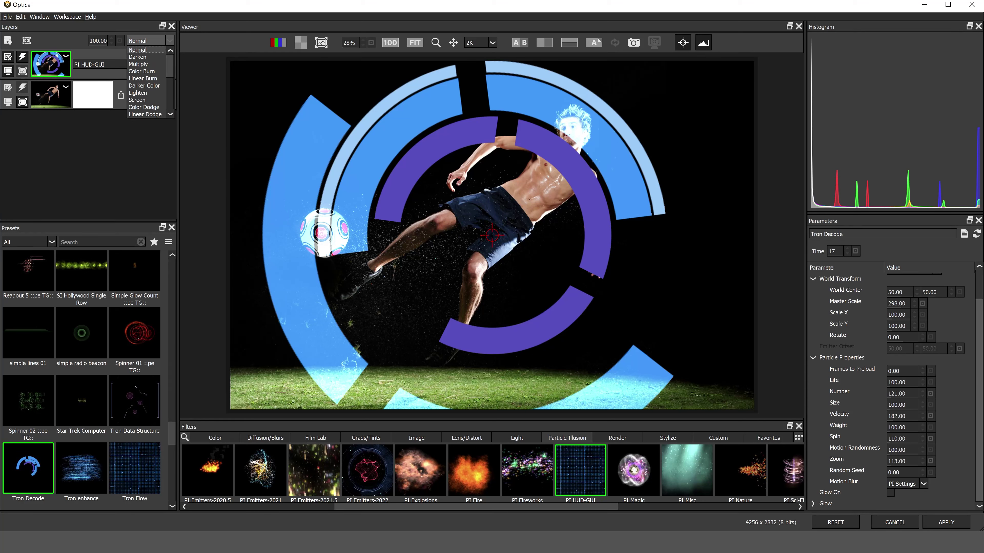
click(137, 93)
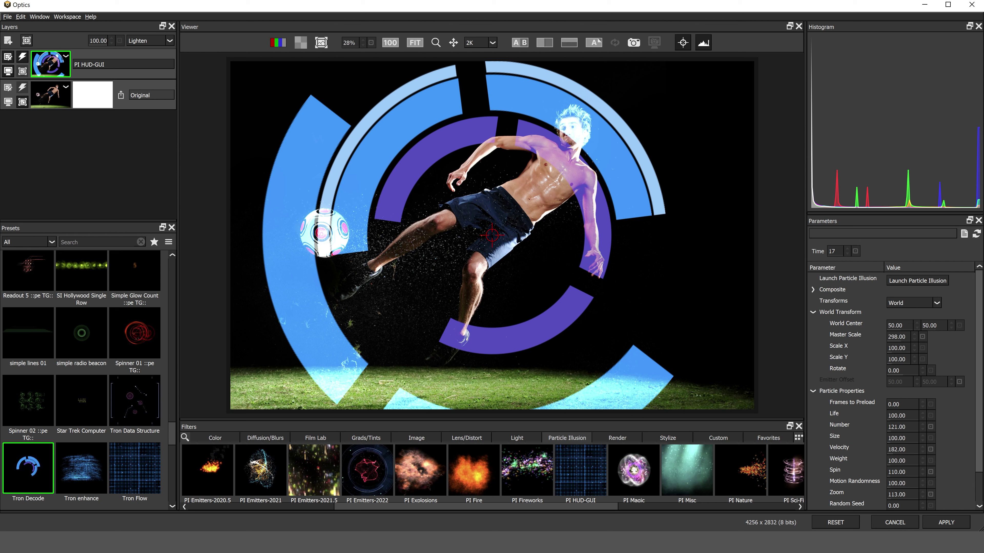
Step: Add a mask to the PI HUD-GUI layer and mark the player and ball with green foreground strokes
click(22, 56)
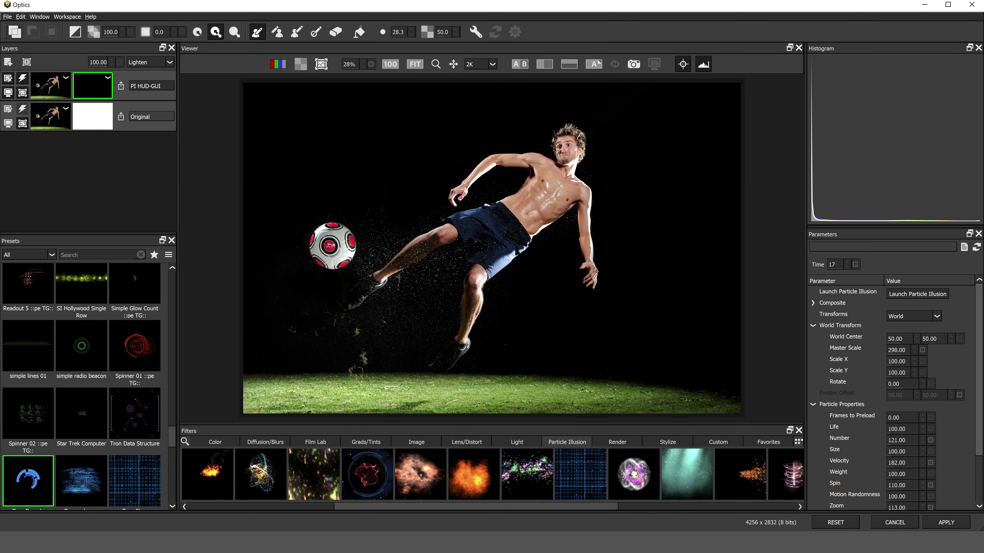
mouse_move(567, 135)
mouse_down()
mouse_move(560, 189)
mouse_move(434, 235)
mouse_up()
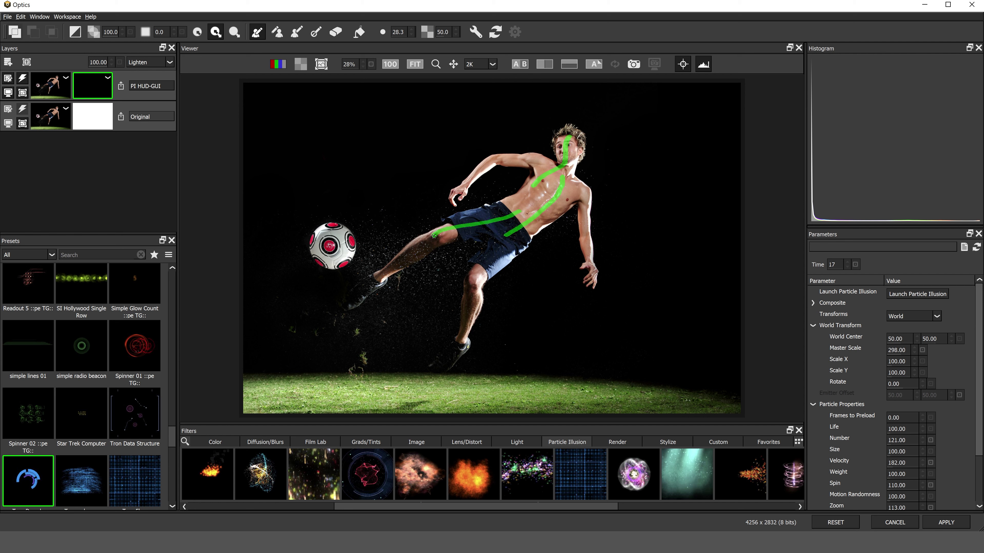
mouse_move(328, 253)
mouse_down()
mouse_move(341, 256)
mouse_move(337, 238)
mouse_up()
drag(364, 287, 395, 267)
drag(526, 231, 480, 281)
drag(586, 203, 588, 211)
drag(546, 172, 525, 162)
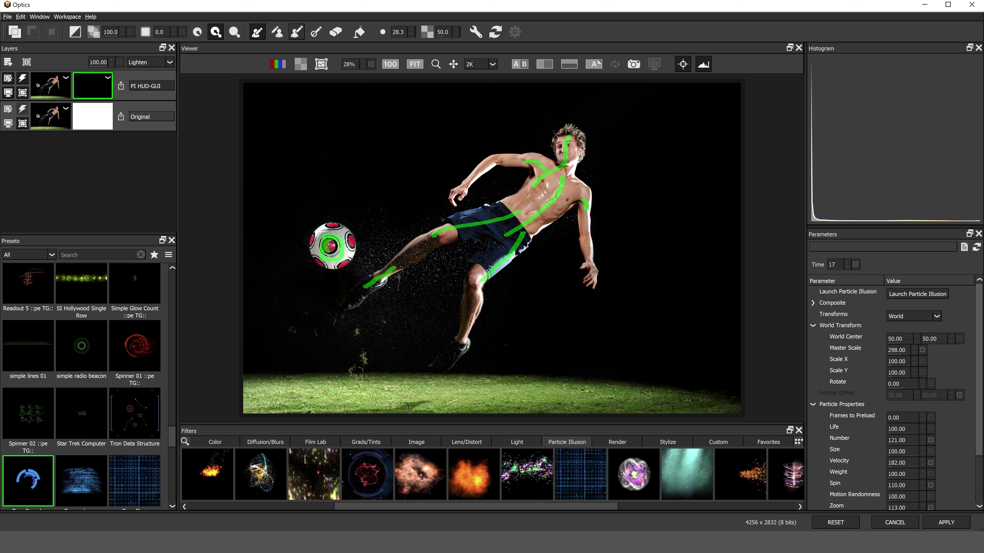
Step: Mark the dark background around the player with red background strokes and compute the mask from the strokes
click(277, 31)
mouse_move(520, 112)
mouse_down()
mouse_move(418, 164)
mouse_move(561, 112)
mouse_move(612, 122)
mouse_move(599, 171)
mouse_move(633, 265)
mouse_up()
mouse_move(579, 323)
mouse_down()
mouse_move(558, 259)
mouse_move(513, 347)
mouse_move(717, 174)
mouse_move(641, 265)
mouse_up()
drag(392, 111, 360, 139)
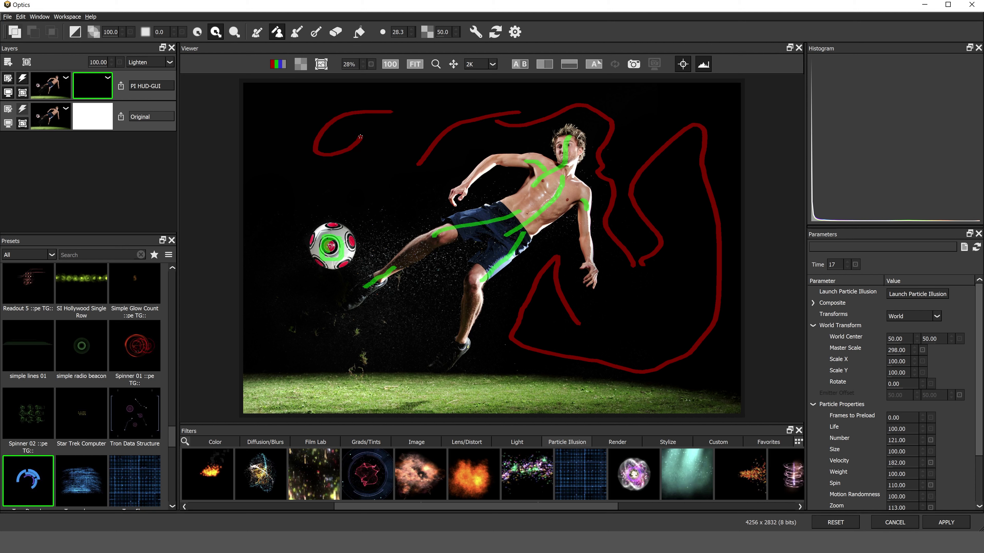
click(515, 32)
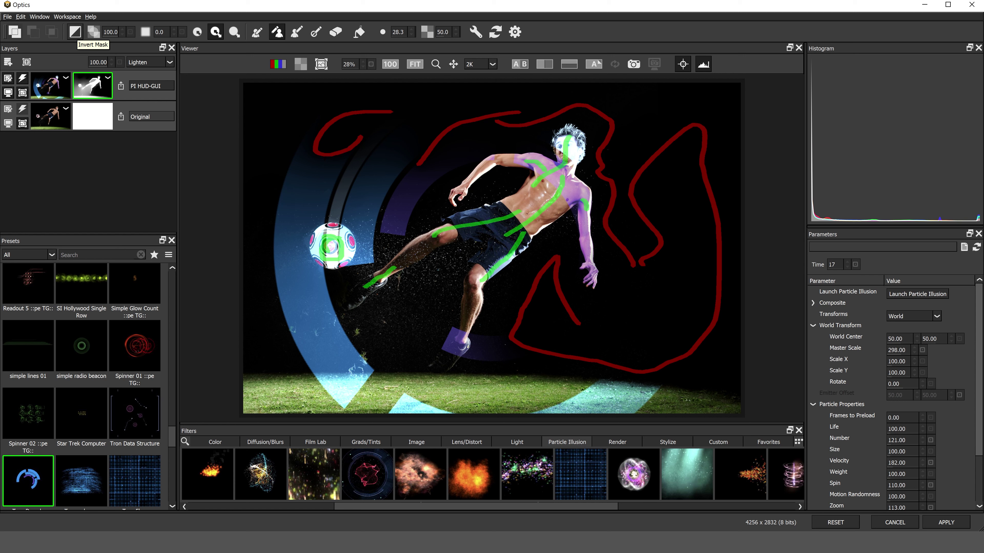
Step: Invert the PI HUD-GUI layer's mask with the stroke overlay hidden, and set the layer's opacity to 70
click(74, 32)
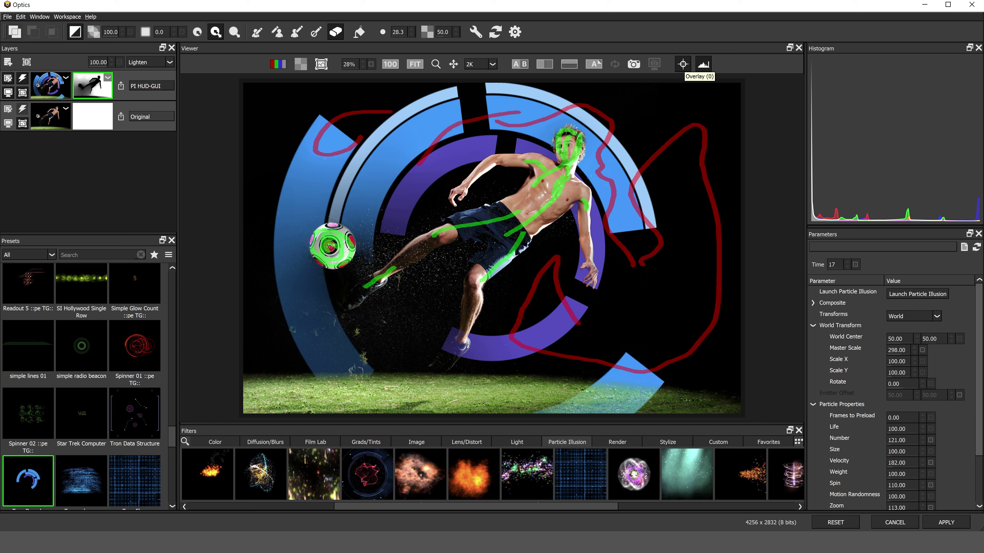
click(682, 64)
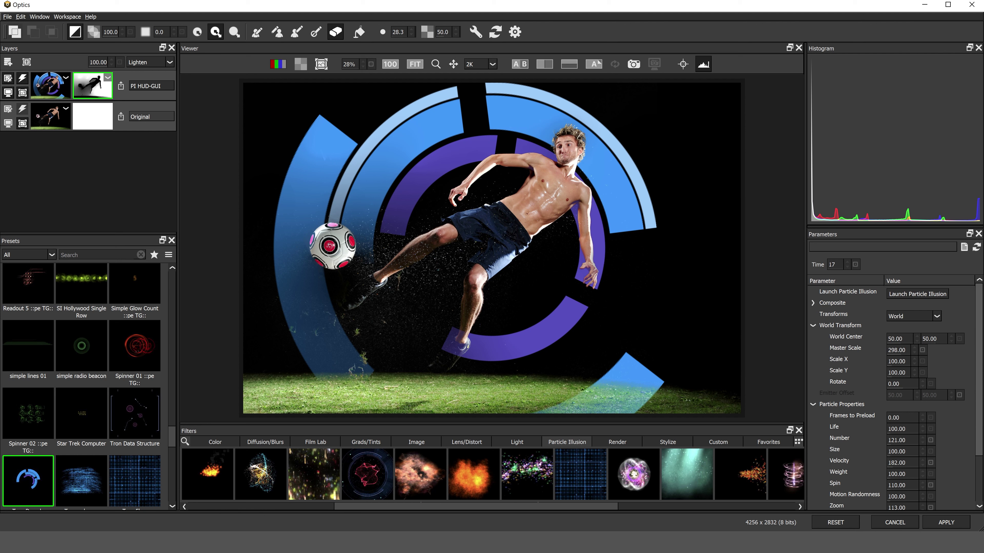
mouse_move(98, 62)
mouse_down()
mouse_move(89, 64)
mouse_move(101, 63)
mouse_up()
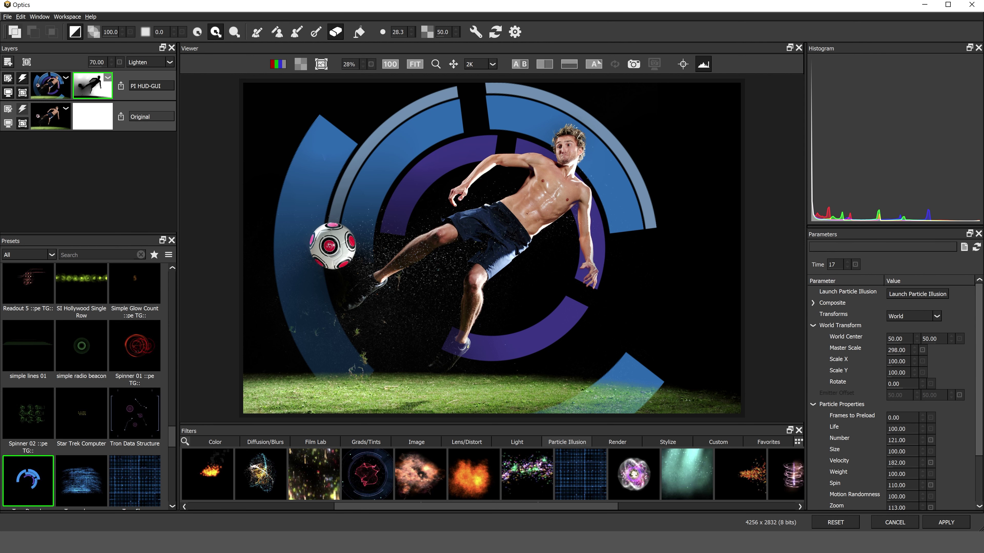
Step: Add a new layer using the PI HUD-GUI filter with the Spinner 01 preset and set its master scale to 280
click(8, 61)
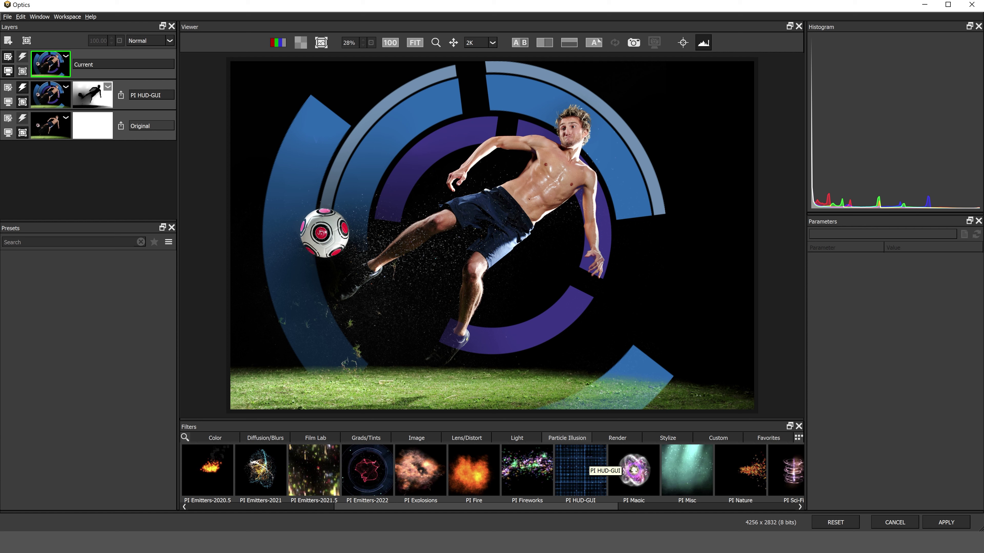
click(581, 469)
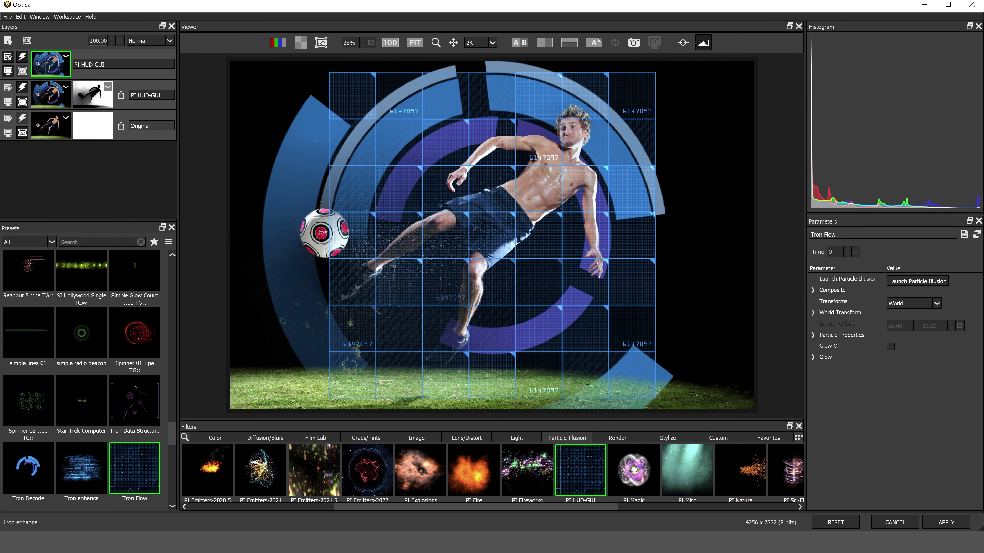
click(135, 334)
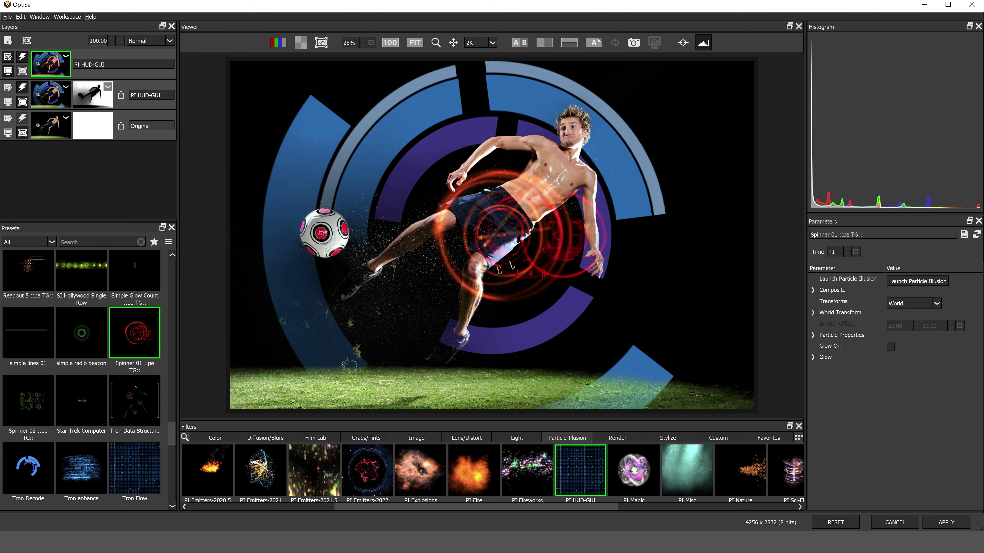
click(812, 291)
click(813, 290)
click(813, 312)
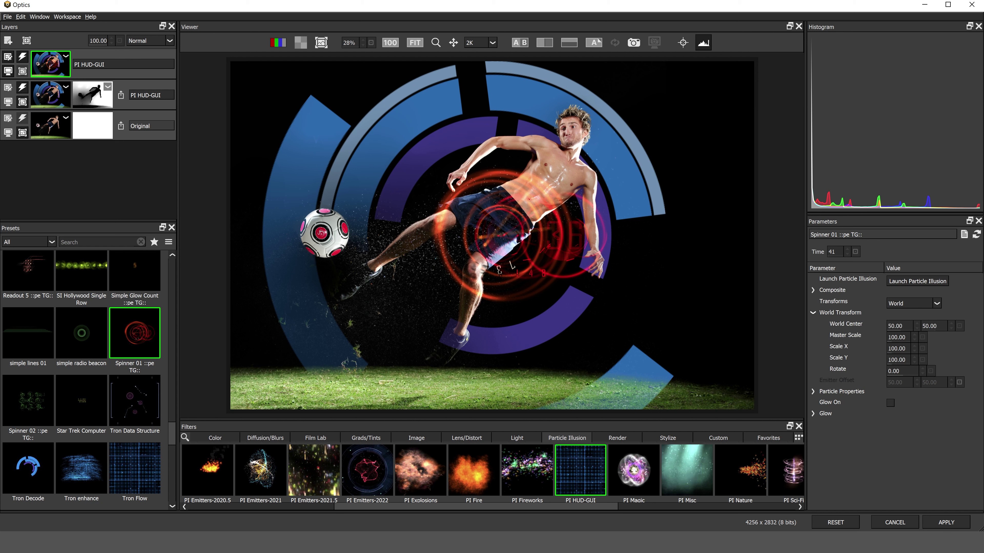
drag(914, 337, 956, 337)
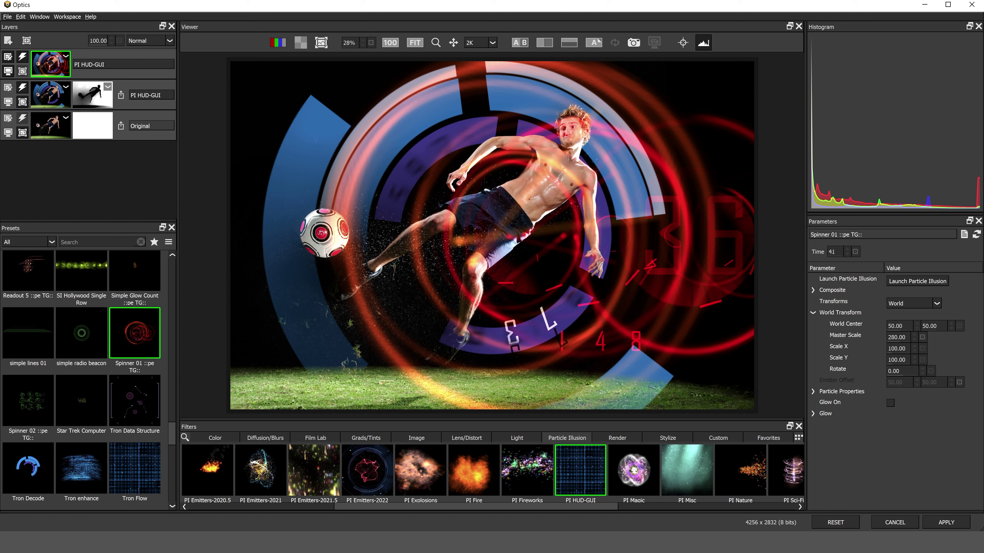
Step: Set the Spinner 01 particle properties to velocity 120, random seed 35 and life 86
click(813, 392)
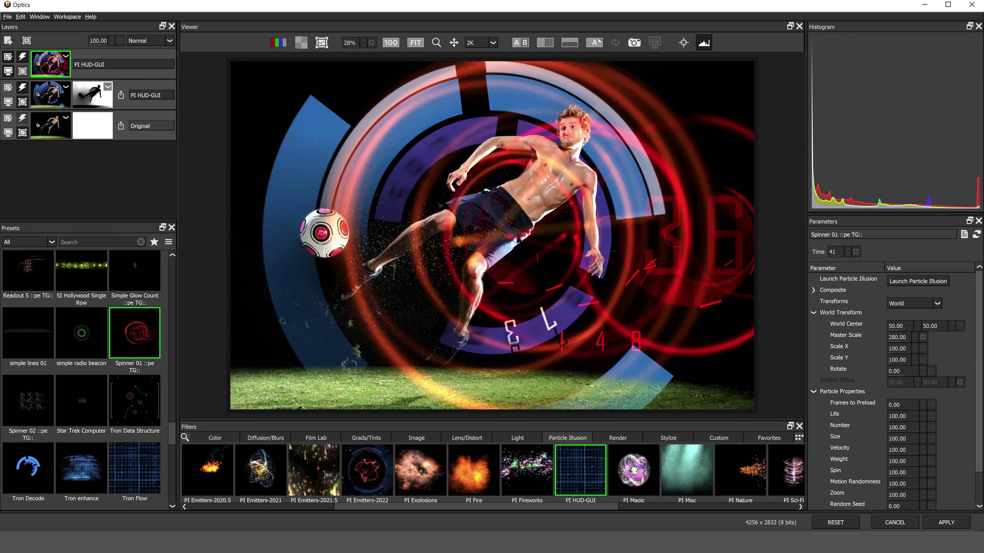
scroll(904, 462, down, 2)
mouse_move(900, 473)
mouse_down()
mouse_move(923, 473)
mouse_move(914, 474)
mouse_up()
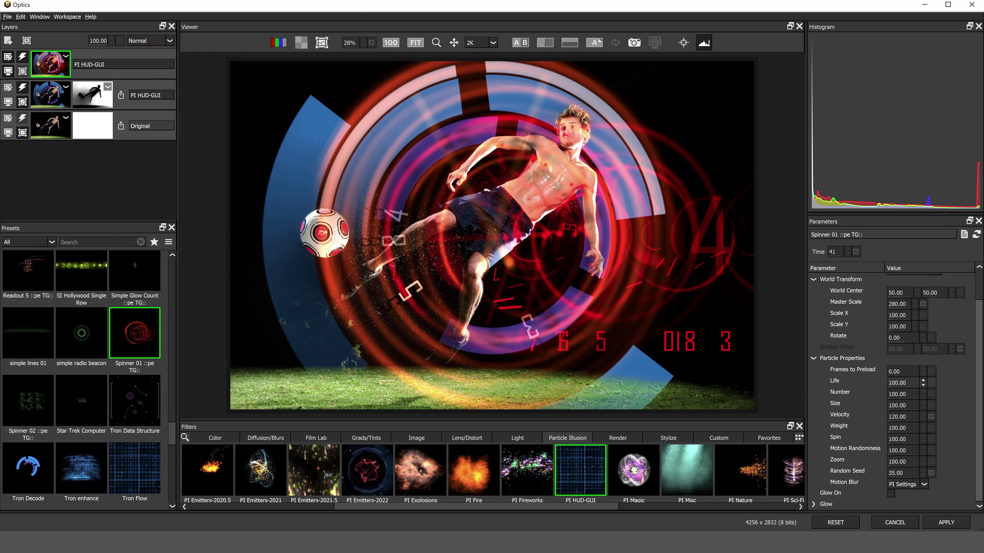
mouse_move(906, 382)
mouse_down()
mouse_move(890, 383)
mouse_move(960, 383)
mouse_move(914, 382)
mouse_up()
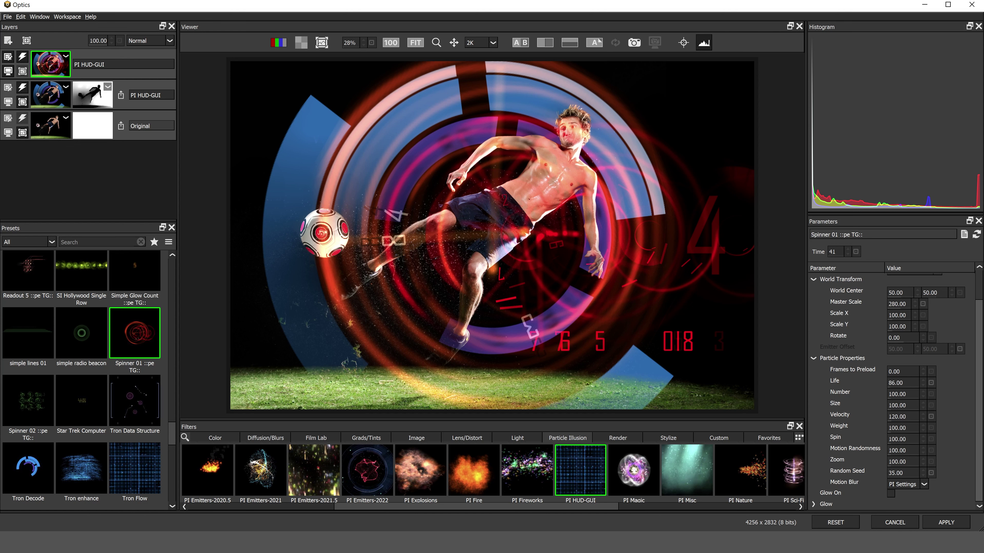
Step: Copy the lower PI HUD-GUI layer's mask onto the Spinner 01 layer and view the image at the lower layer for comparison
click(8, 101)
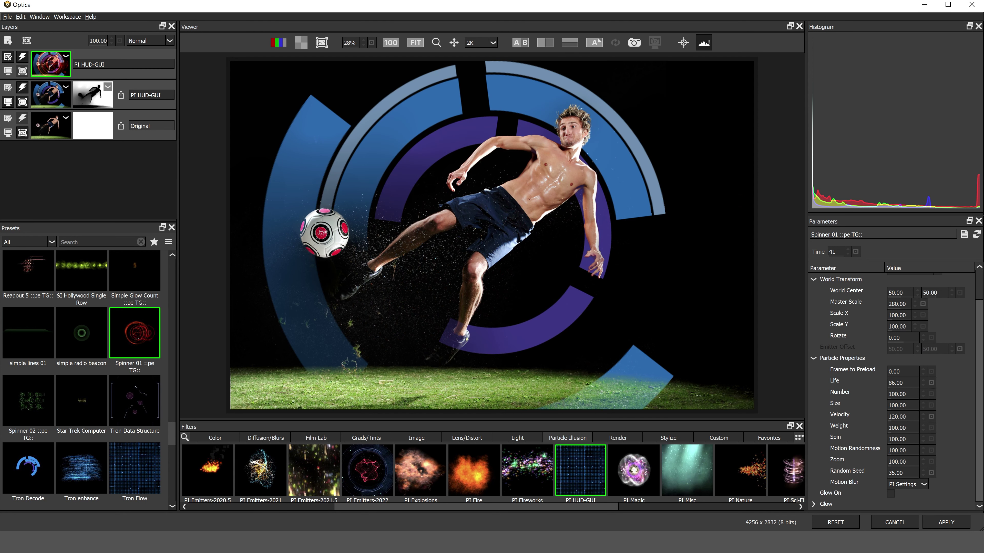
drag(121, 95, 121, 66)
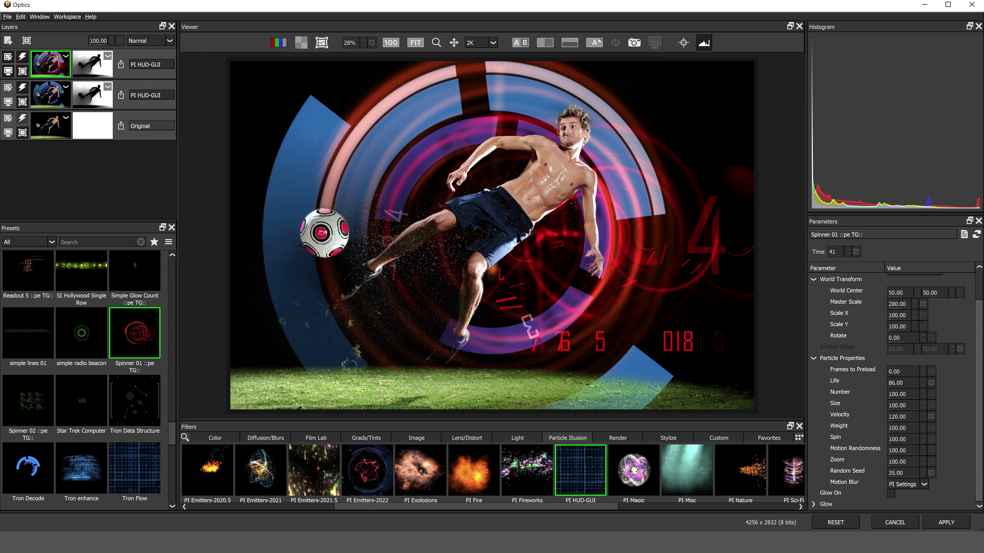
click(8, 102)
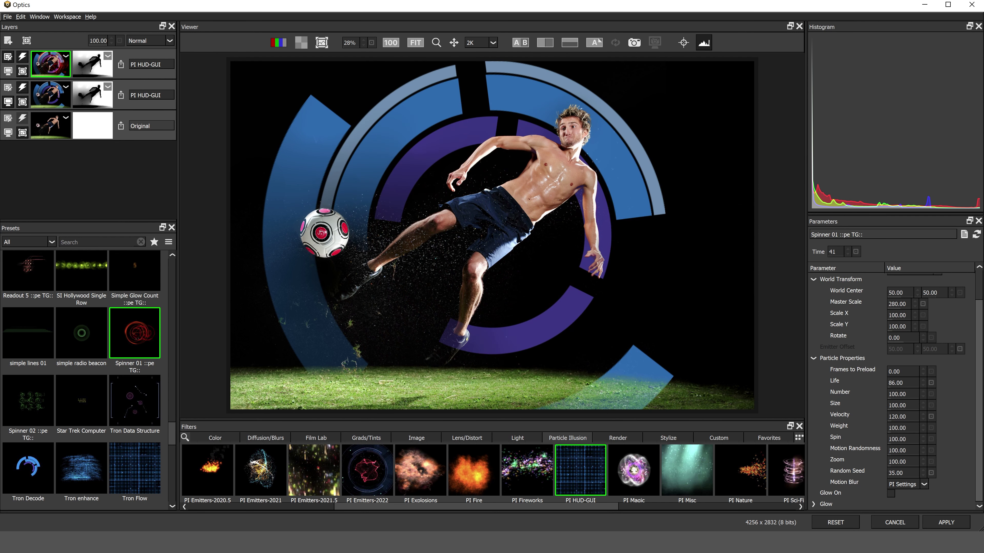